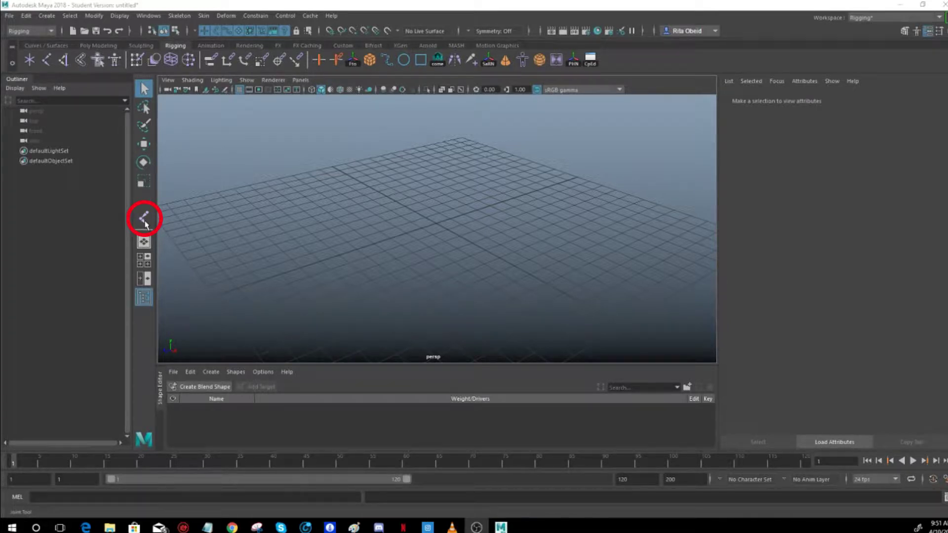
# - Draw a bent three-joint chain on the grid with the Joint Tool
pyautogui.click(145, 222)
pyautogui.keyDown('alt'); pyautogui.moveTo(461, 223); pyautogui.dragTo(518, 187); pyautogui.keyUp('alt')
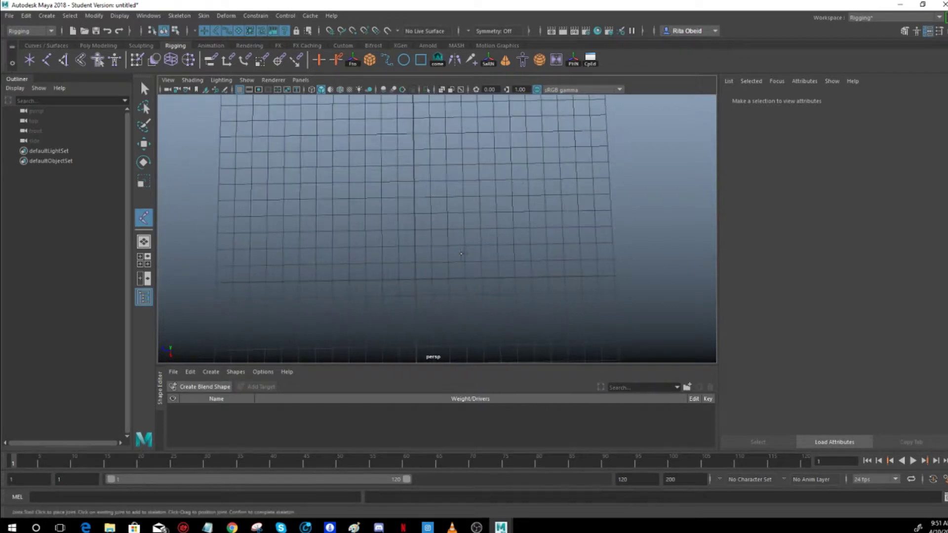
pyautogui.click(515, 164)
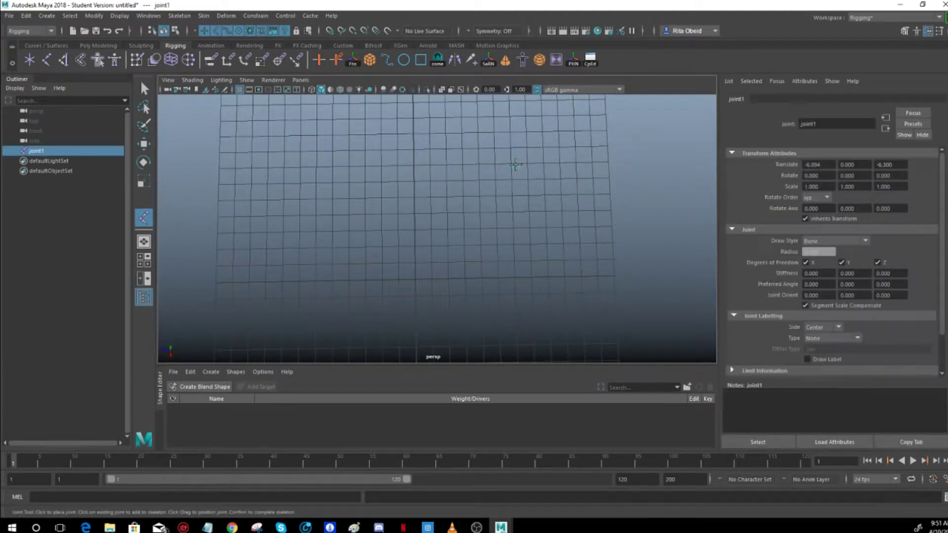
pyautogui.click(485, 266)
pyautogui.click(377, 292)
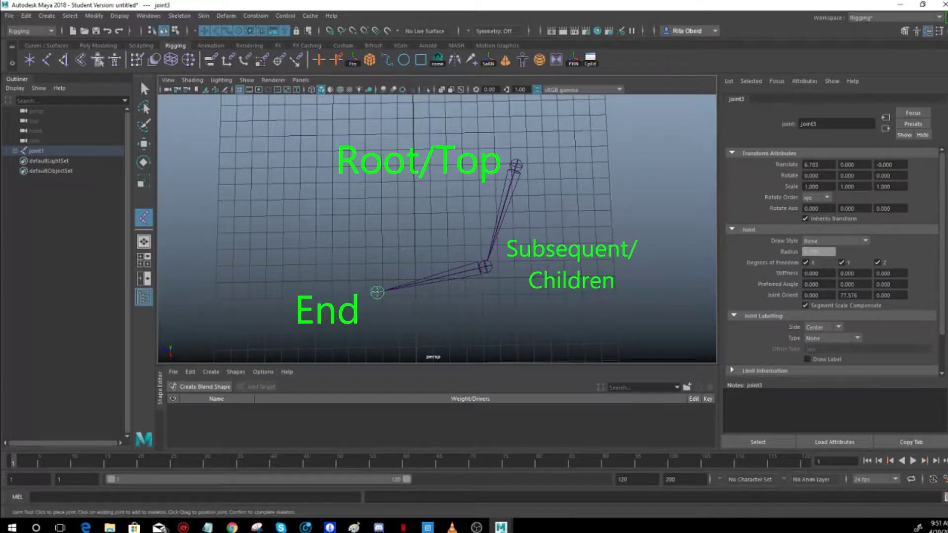
pyautogui.press('Return')
# - Switch the joint chain to component selection and show the local rotation axes of its joints
pyautogui.keyDown('alt'); pyautogui.moveTo(512, 278); pyautogui.dragTo(483, 328); pyautogui.keyUp('alt')
pyautogui.press('F9')
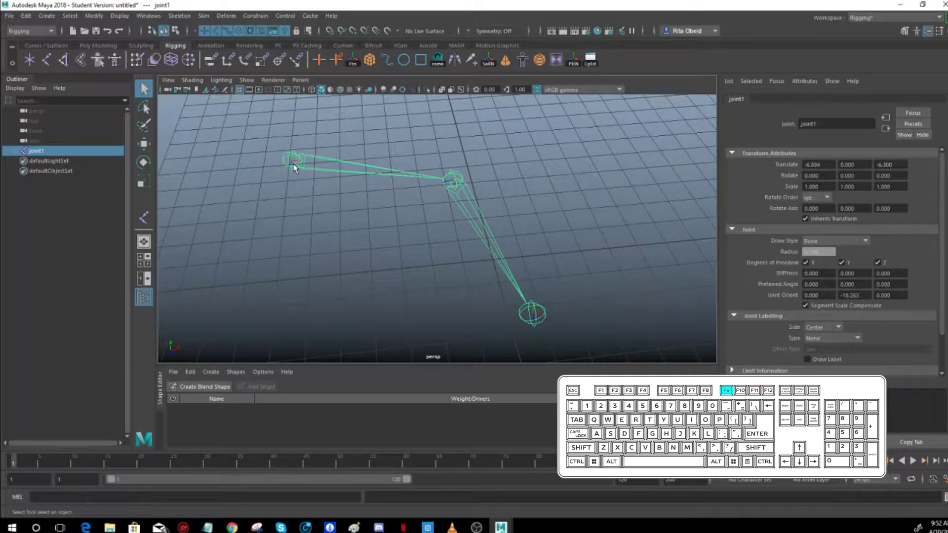
pyautogui.press('F9')
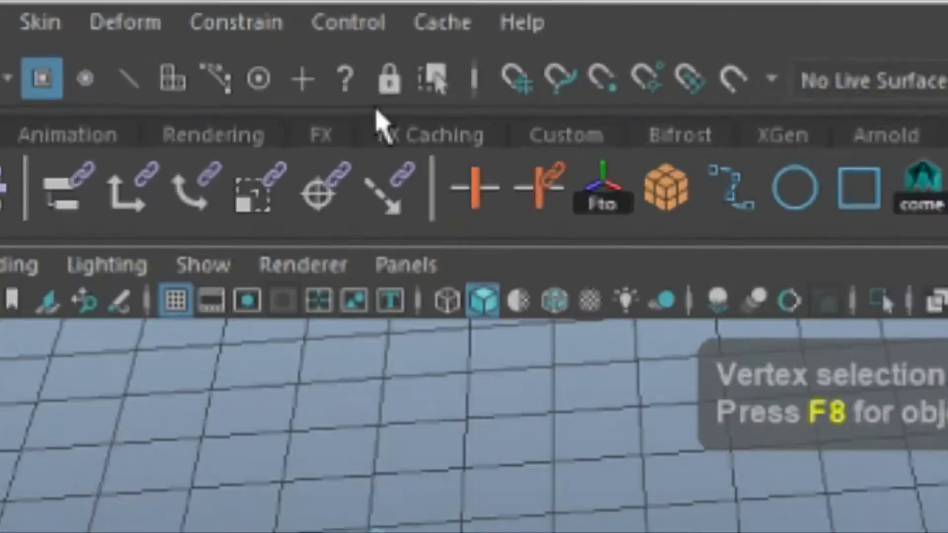
pyautogui.click(291, 36)
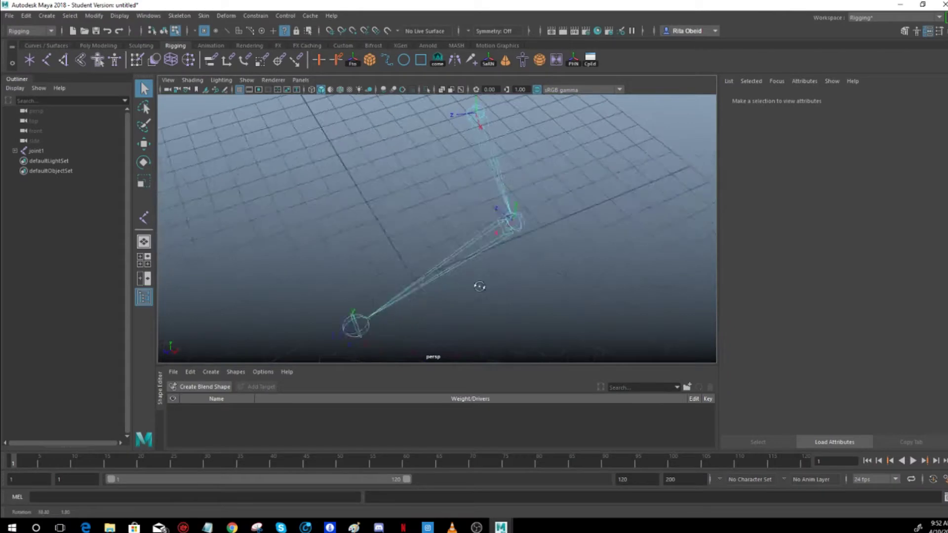
pyautogui.keyDown('alt'); pyautogui.moveTo(478, 282); pyautogui.dragTo(428, 285); pyautogui.keyUp('alt')
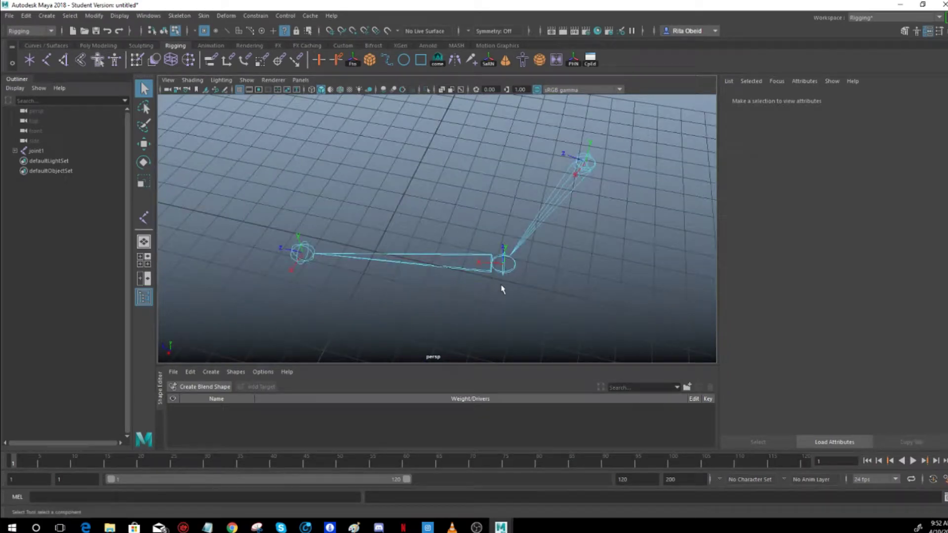
pyautogui.keyDown('alt'); pyautogui.moveTo(527, 280); pyautogui.dragTo(328, 272); pyautogui.keyUp('alt')
# - Rotate the end joint's local rotation axis about Y to a Rotate Axis value of 78.766
pyautogui.click(293, 257)
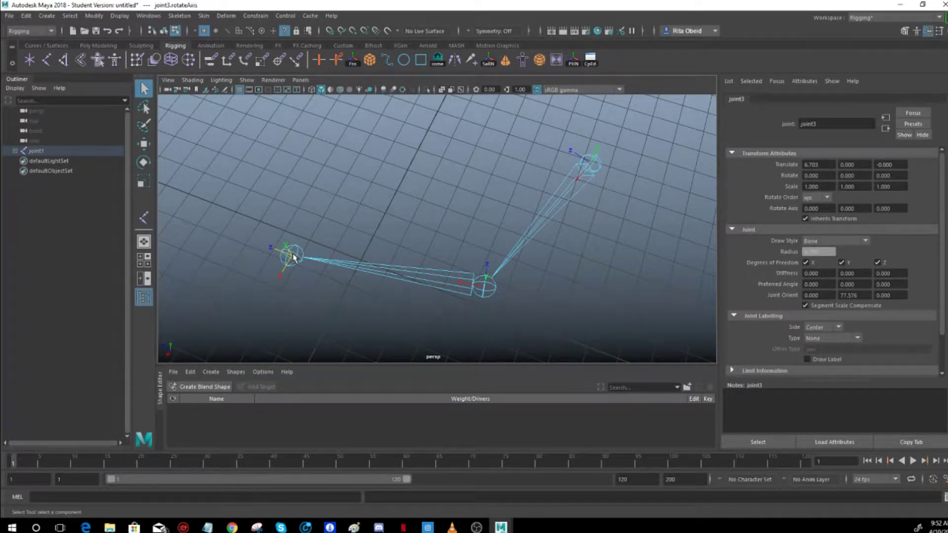
pyautogui.press('e')
pyautogui.moveTo(302, 262); pyautogui.dragTo(561, 283)
pyautogui.moveTo(507, 305); pyautogui.dragTo(575, 286)
pyautogui.press('q')
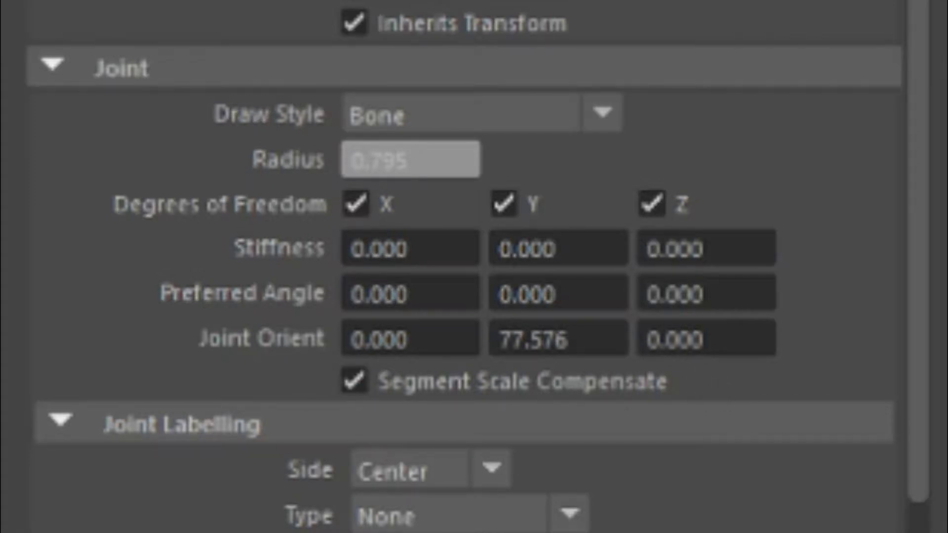
# - Set the end joint's Joint Orient Y value to 0
pyautogui.click(558, 340)
pyautogui.moveTo(568, 340); pyautogui.dragTo(392, 387)
pyautogui.write('0')
pyautogui.press('Return')
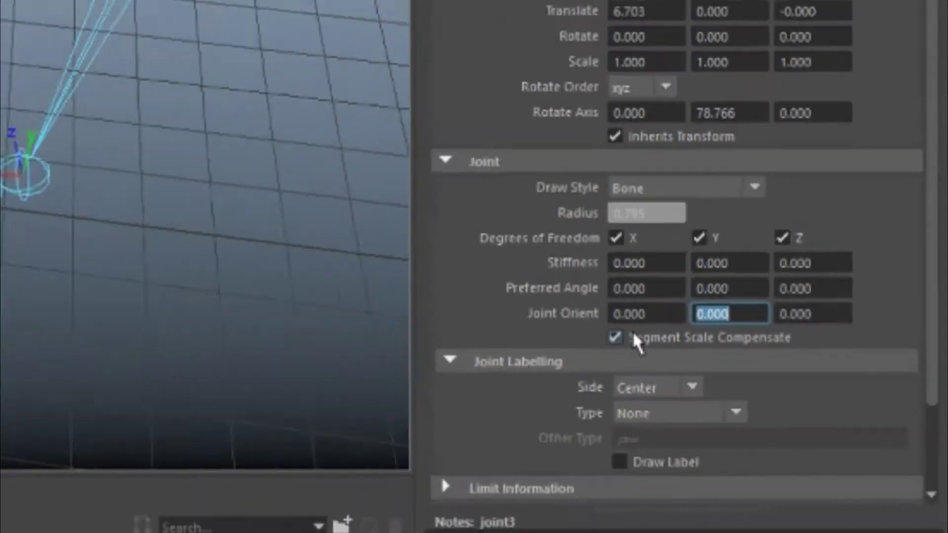
pyautogui.click(582, 292)
pyautogui.keyDown('alt'); pyautogui.moveTo(582, 293); pyautogui.dragTo(372, 250); pyautogui.keyUp('alt')
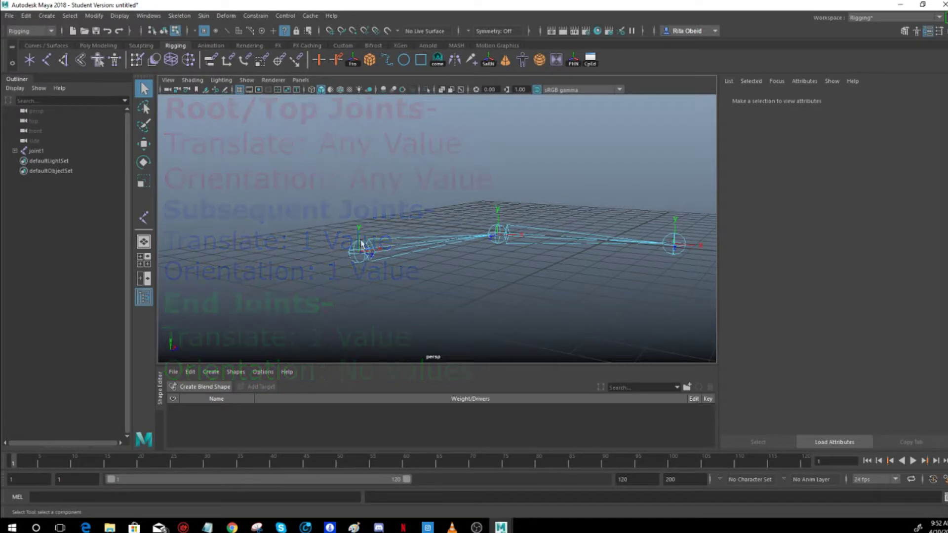
# - Return to object selection and inspect the attributes of the root, middle and end joints in turn
pyautogui.click(363, 251)
pyautogui.press('F8')
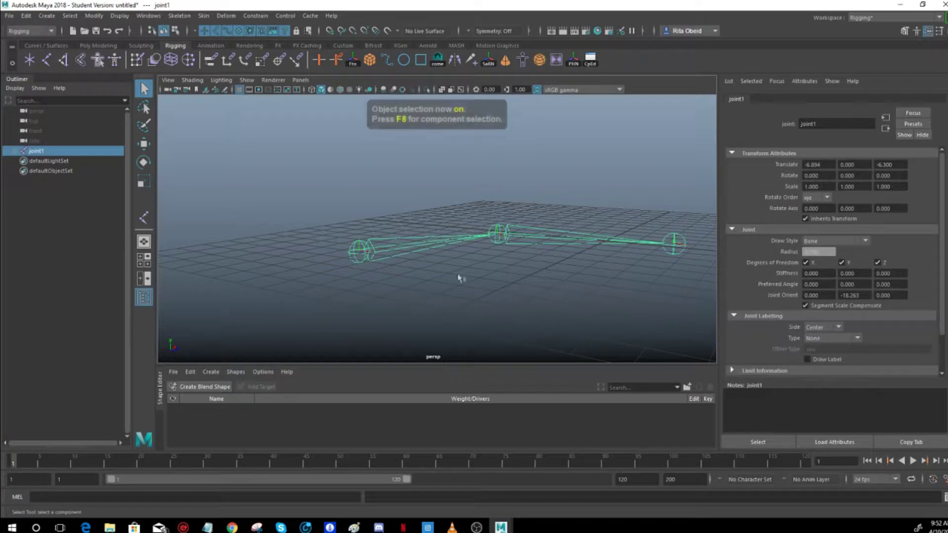
pyautogui.keyDown('alt'); pyautogui.moveTo(459, 275); pyautogui.dragTo(366, 280); pyautogui.keyUp('alt')
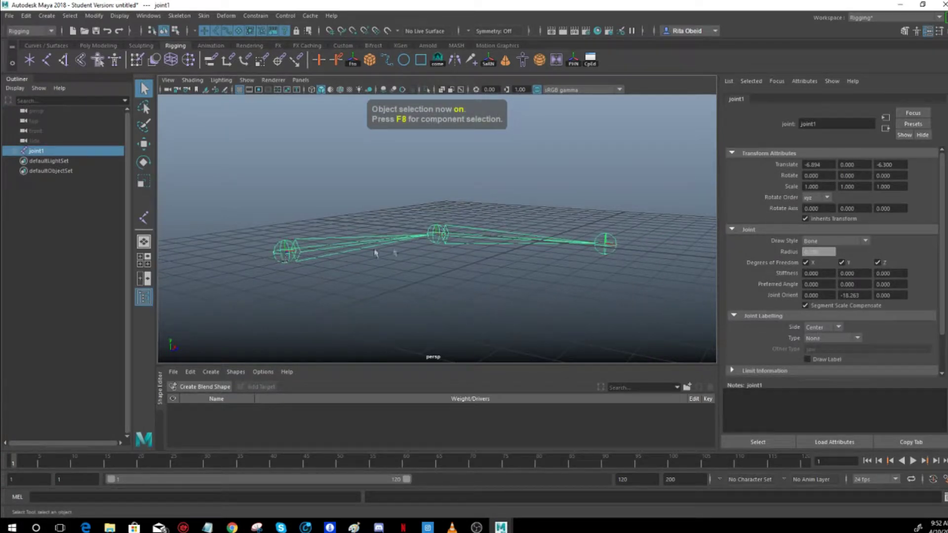
pyautogui.click(436, 236)
pyautogui.click(613, 250)
# - Test-rotate the end joint about Y while comparing it with its local rotation axes, and undo the rotations
pyautogui.press('e')
pyautogui.moveTo(625, 233); pyautogui.dragTo(616, 255)
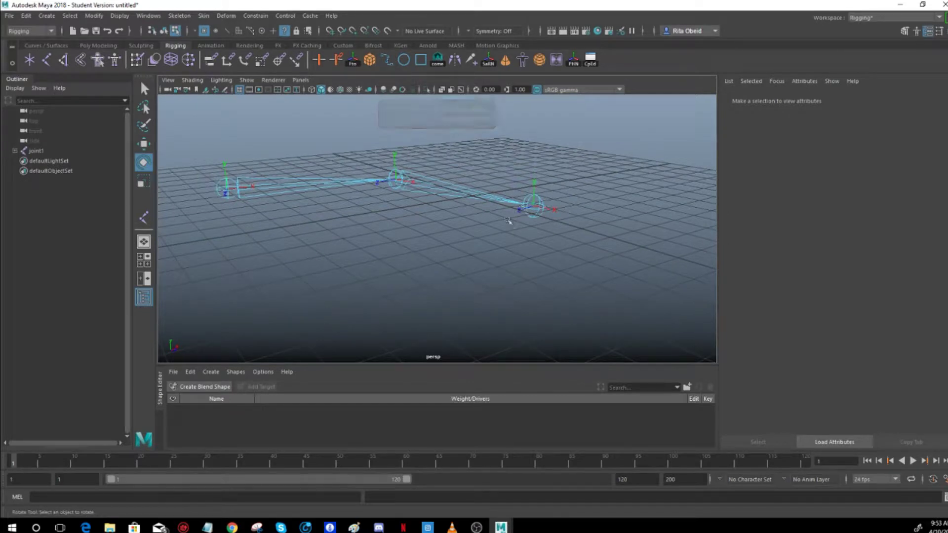
pyautogui.keyDown('alt'); pyautogui.moveTo(510, 221); pyautogui.dragTo(445, 238); pyautogui.keyUp('alt')
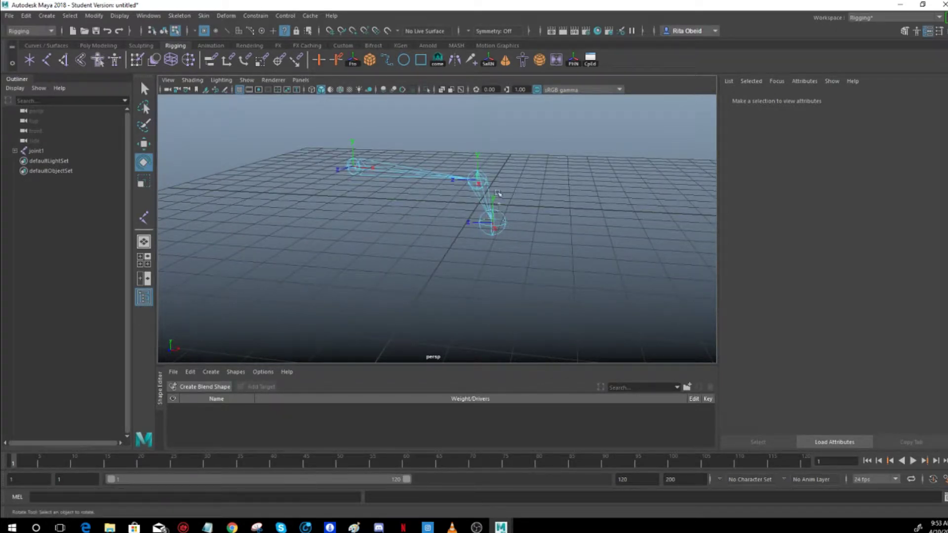
pyautogui.click(493, 220)
pyautogui.press('F8')
pyautogui.moveTo(488, 228)
pyautogui.mouseDown()
pyautogui.moveTo(464, 229)
pyautogui.moveTo(498, 228)
pyautogui.moveTo(487, 227)
pyautogui.mouseUp()
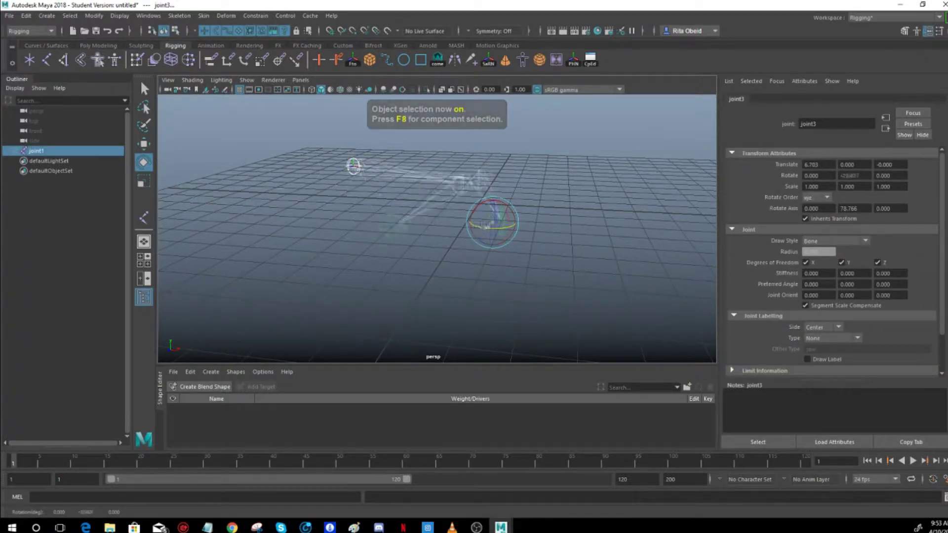
pyautogui.hotkey('ctrl', 'z')
pyautogui.hotkey('ctrl', 'z')
pyautogui.hotkey('ctrl', 'z')
# - Try further rotations of the end joint, including one about X, and undo each of them
pyautogui.moveTo(535, 267)
pyautogui.keyDown('alt'); pyautogui.mouseDown()
pyautogui.moveTo(529, 280)
pyautogui.moveTo(544, 282)
pyautogui.mouseUp(); pyautogui.keyUp('alt')
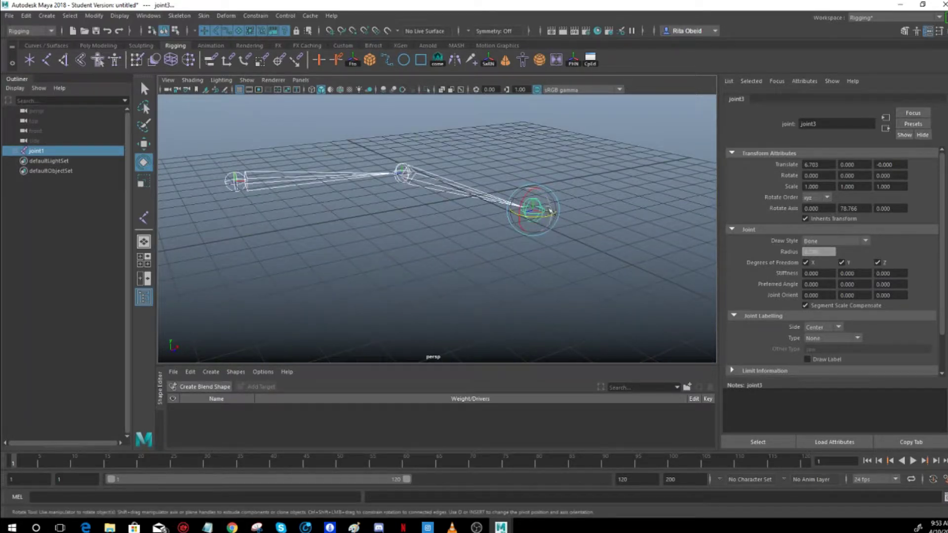
pyautogui.moveTo(551, 213); pyautogui.dragTo(376, 297)
pyautogui.hotkey('ctrl', 'z')
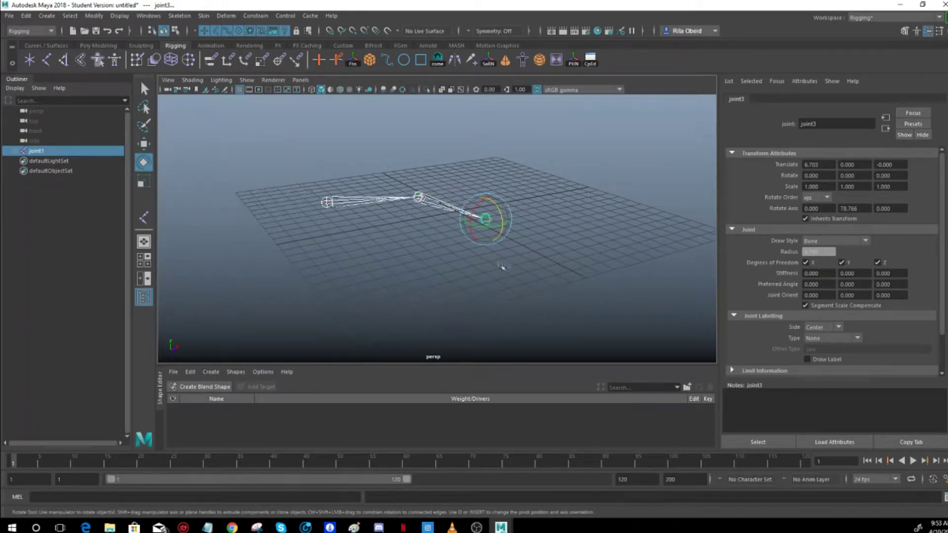
pyautogui.keyDown('alt'); pyautogui.moveTo(453, 272); pyautogui.dragTo(494, 286); pyautogui.keyUp('alt')
pyautogui.scroll(2, 496, 292)
pyautogui.click(492, 272)
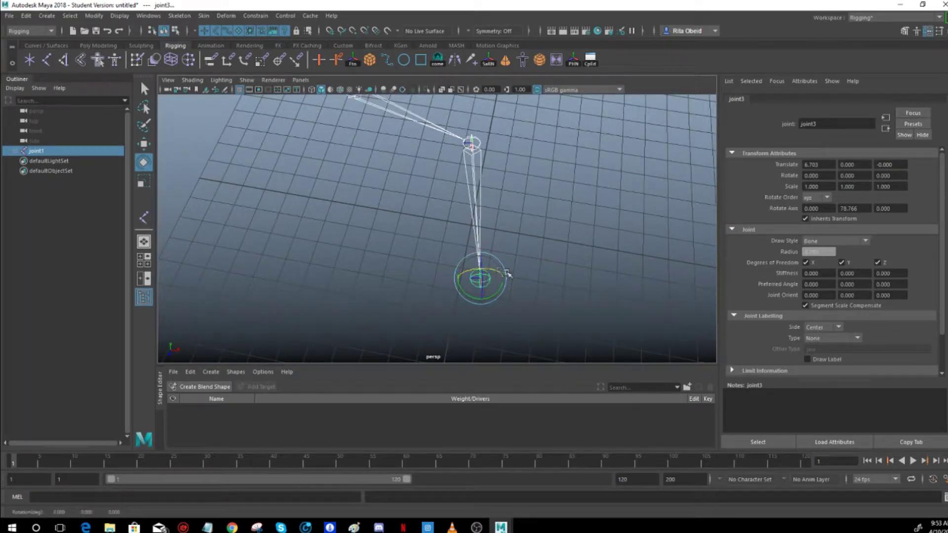
pyautogui.moveTo(469, 269); pyautogui.dragTo(475, 269)
pyautogui.hotkey('ctrl', 'z')
pyautogui.hotkey('ctrl', 'z')
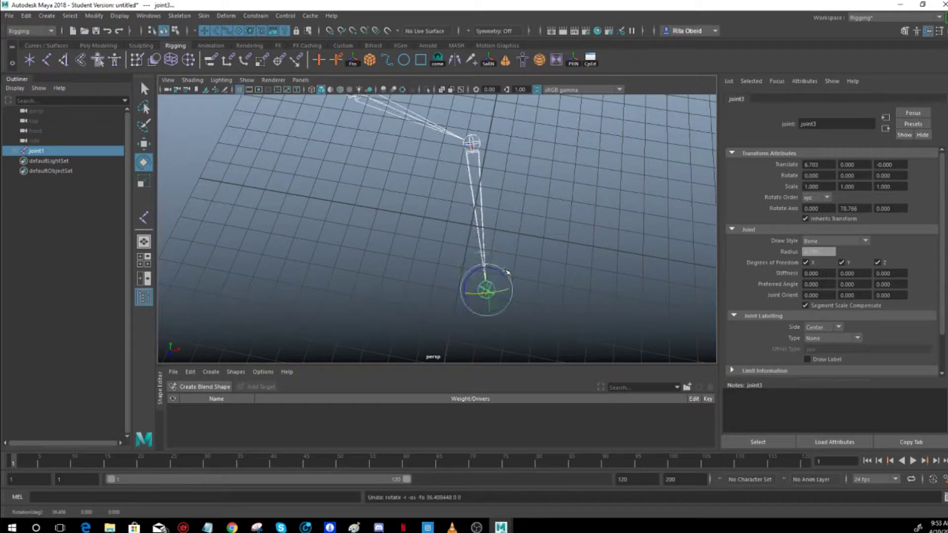
# - Show the chain's local rotation axes, examine their directions at each joint, and return to object selection
pyautogui.keyDown('alt'); pyautogui.moveTo(424, 295); pyautogui.dragTo(269, 261); pyautogui.keyUp('alt')
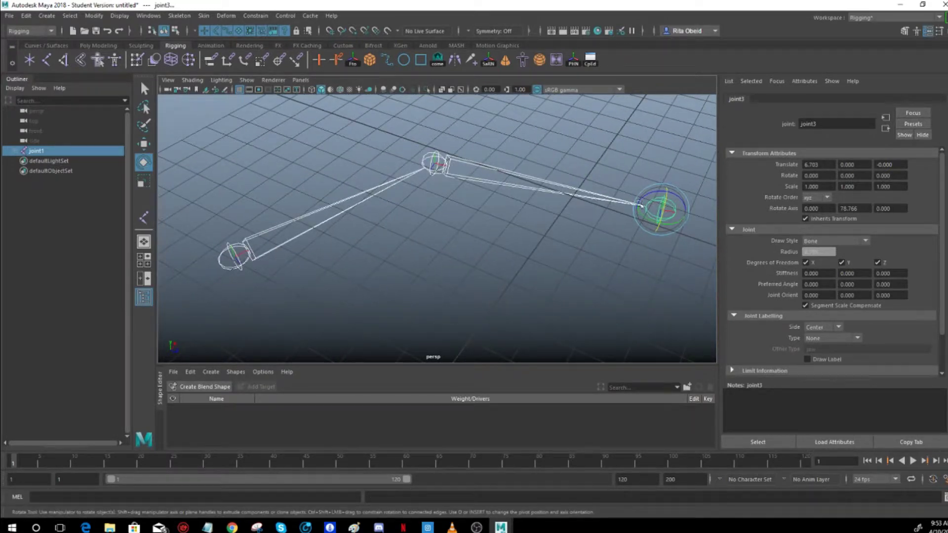
pyautogui.keyDown('alt'); pyautogui.moveTo(662, 208); pyautogui.dragTo(524, 241); pyautogui.keyUp('alt')
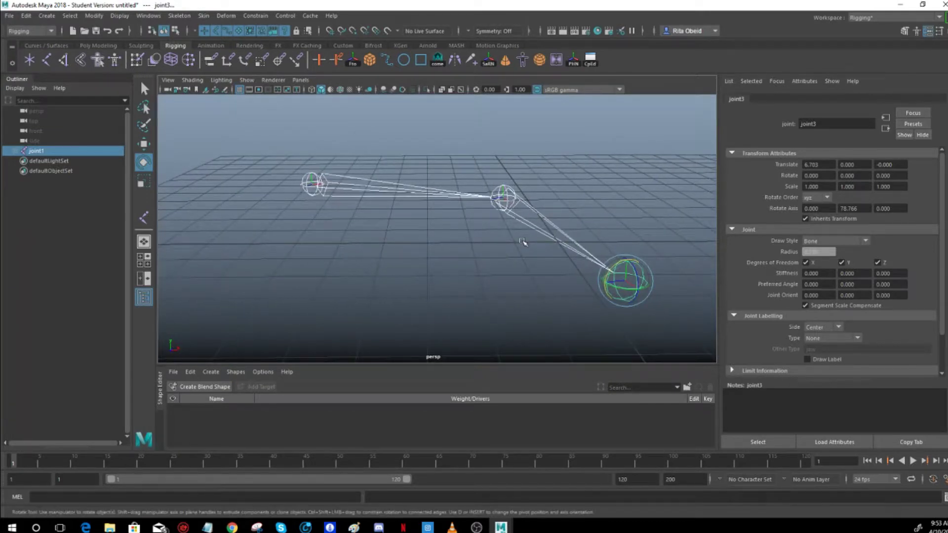
pyautogui.press('F8')
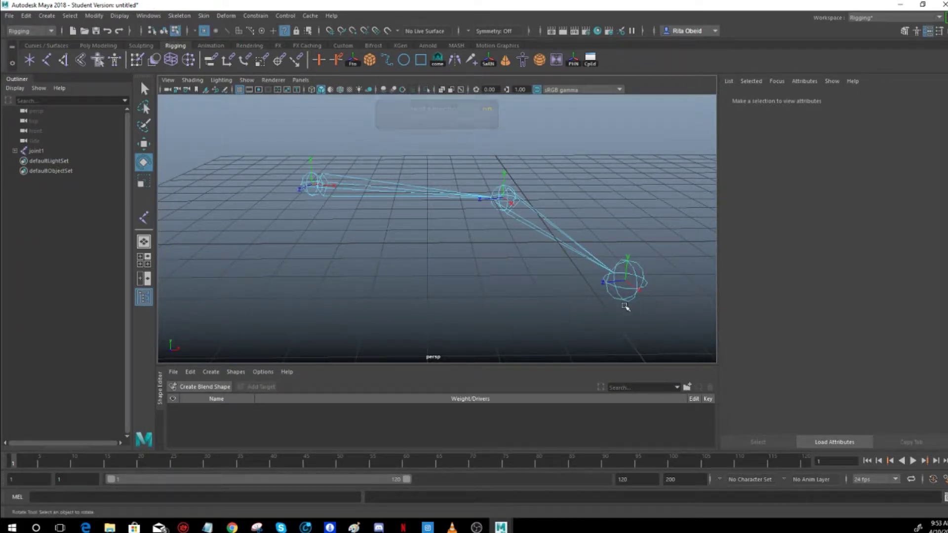
pyautogui.press('F8')
pyautogui.keyDown('alt'); pyautogui.moveTo(612, 296); pyautogui.dragTo(494, 222); pyautogui.keyUp('alt')
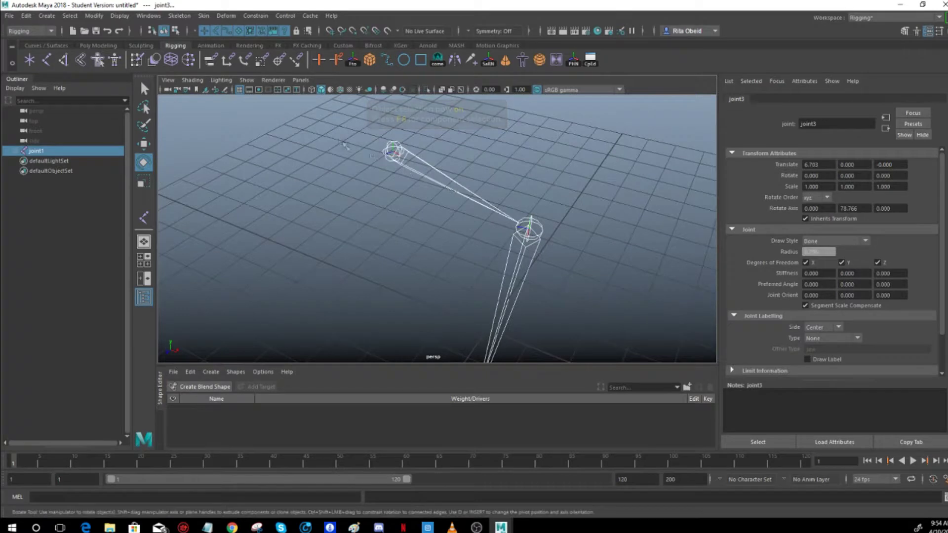
# - Check the Translate, Rotate and Joint Orient values of the root, middle and end joints
pyautogui.click(404, 157)
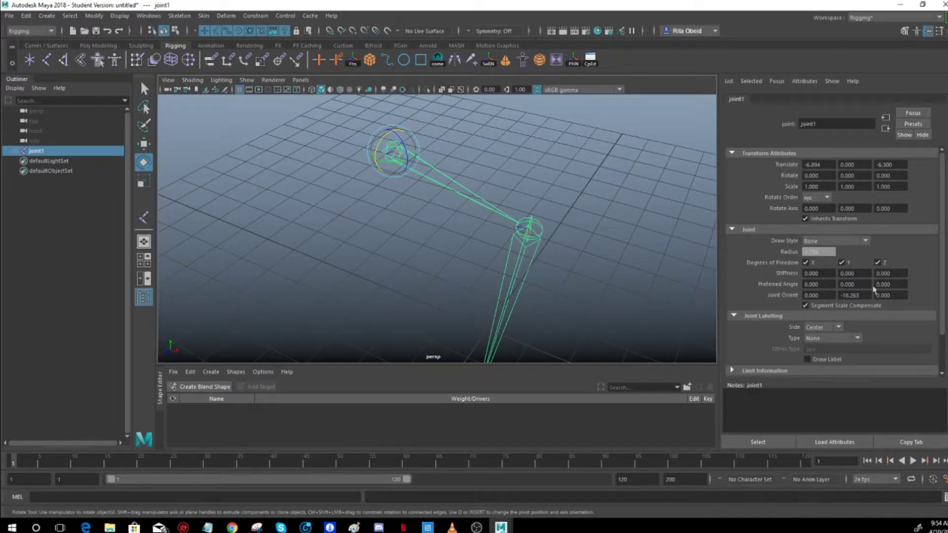
pyautogui.click(529, 228)
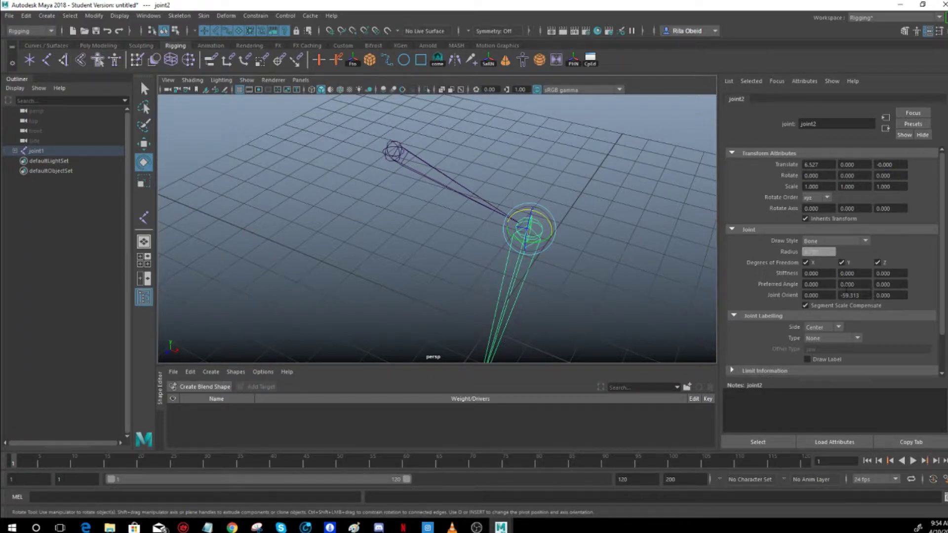
pyautogui.keyDown('alt'); pyautogui.moveTo(524, 341); pyautogui.dragTo(525, 281); pyautogui.keyUp('alt')
pyautogui.click(505, 295)
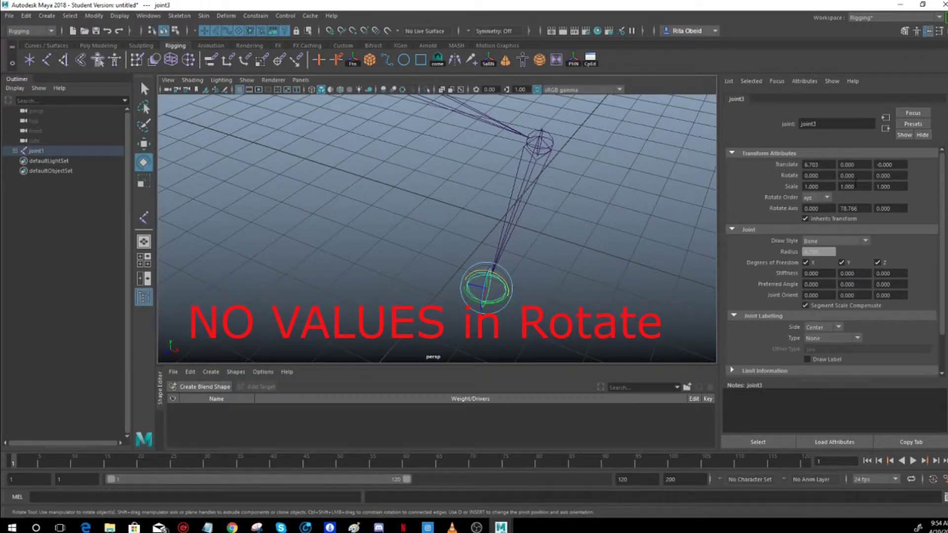
pyautogui.keyDown('alt'); pyautogui.moveTo(586, 188); pyautogui.dragTo(522, 295); pyautogui.keyUp('alt')
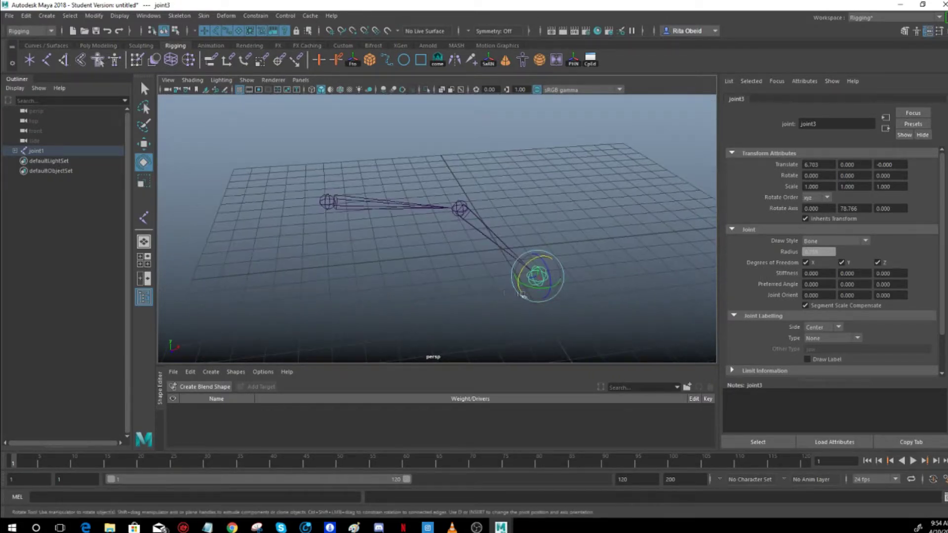
# - Draw a second, zigzag chain of six joints on the grid beside the first chain
pyautogui.click(444, 277)
pyautogui.keyDown('alt'); pyautogui.moveTo(636, 221); pyautogui.dragTo(360, 217); pyautogui.keyUp('alt')
pyautogui.click(144, 218)
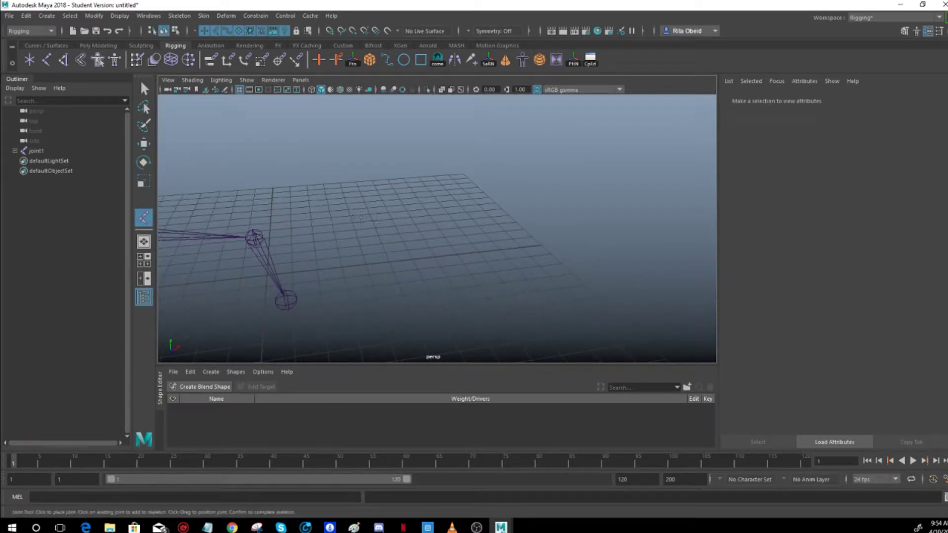
pyautogui.click(306, 202)
pyautogui.click(407, 199)
pyautogui.click(445, 221)
pyautogui.click(478, 245)
pyautogui.click(543, 249)
pyautogui.click(548, 312)
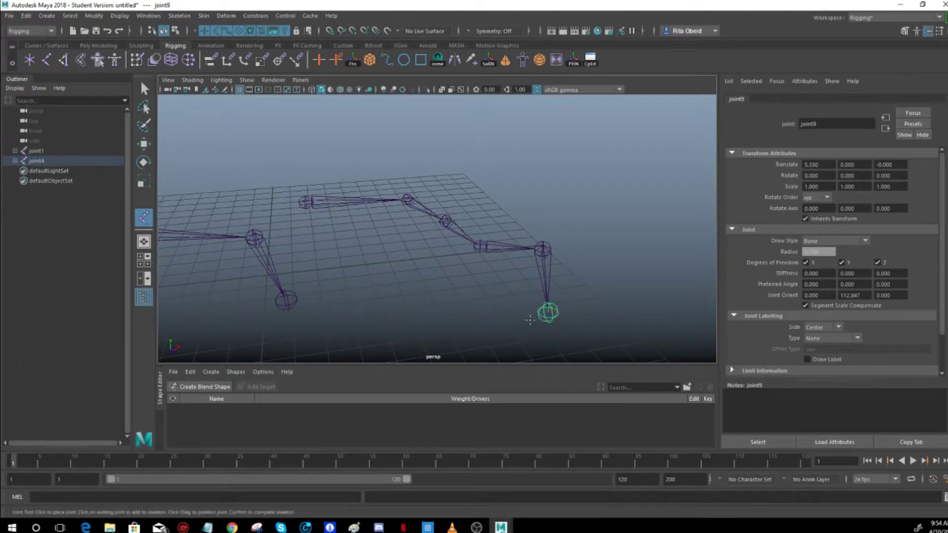
pyautogui.press('Return')
pyautogui.press('e')
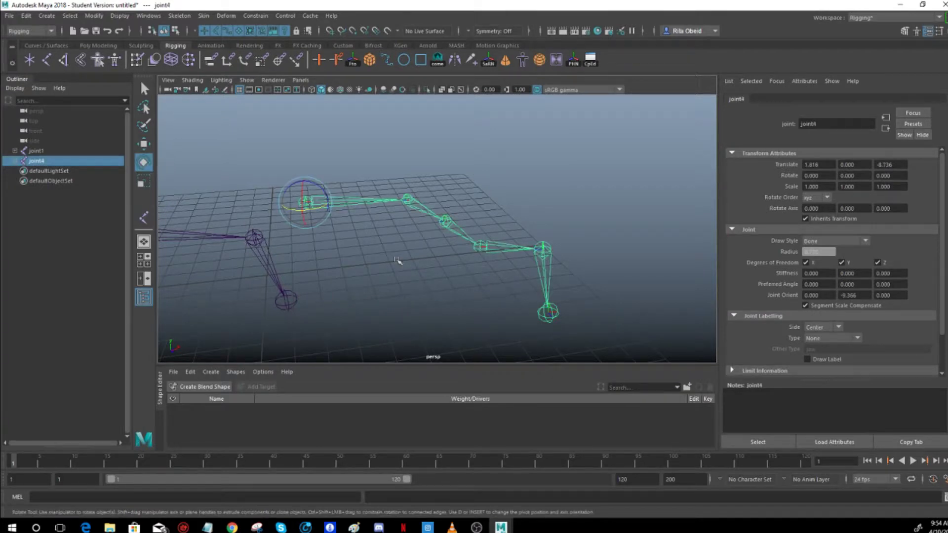
# - Examine the local rotation axes of the six-joint chain, and bring up its root joint's attributes in object selection
pyautogui.press('F9')
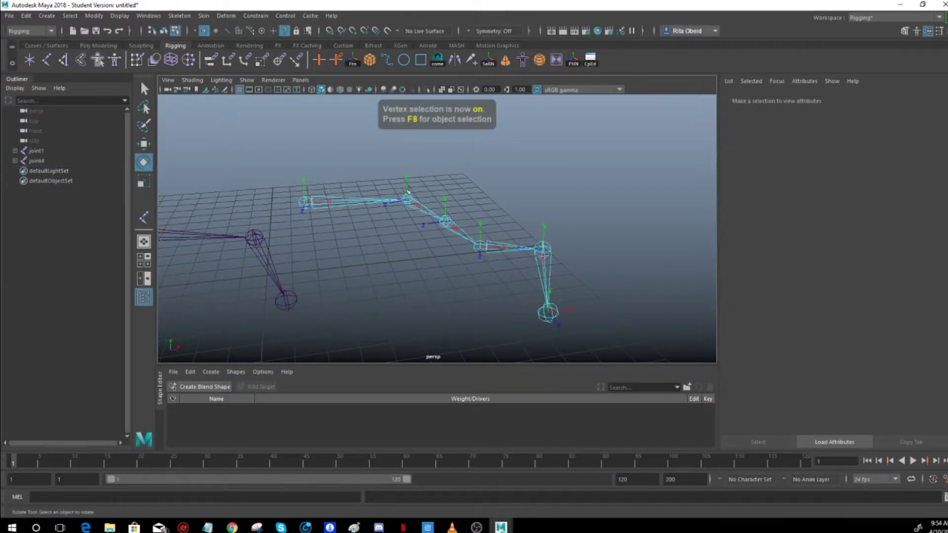
pyautogui.keyDown('alt'); pyautogui.moveTo(390, 257); pyautogui.dragTo(462, 311); pyautogui.keyUp('alt')
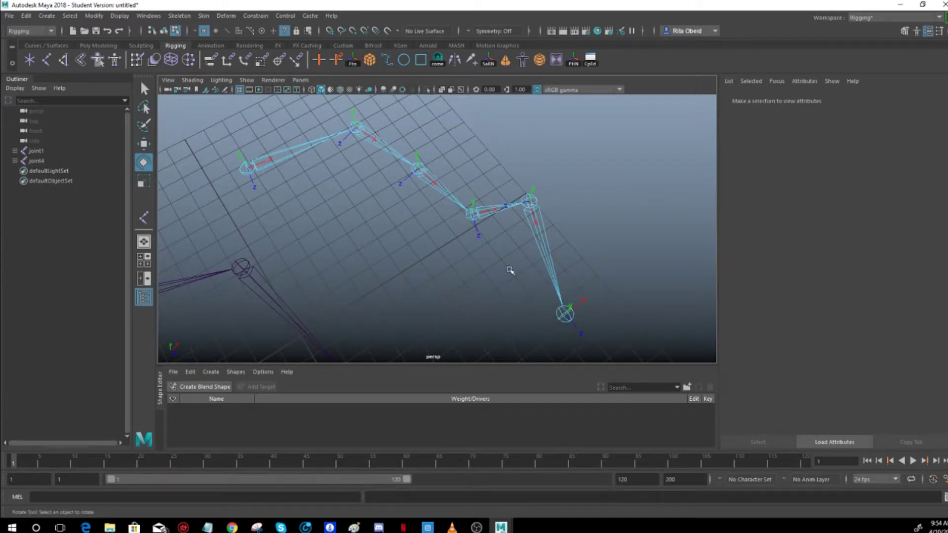
pyautogui.keyDown('alt'); pyautogui.moveTo(569, 318); pyautogui.dragTo(388, 254); pyautogui.keyUp('alt')
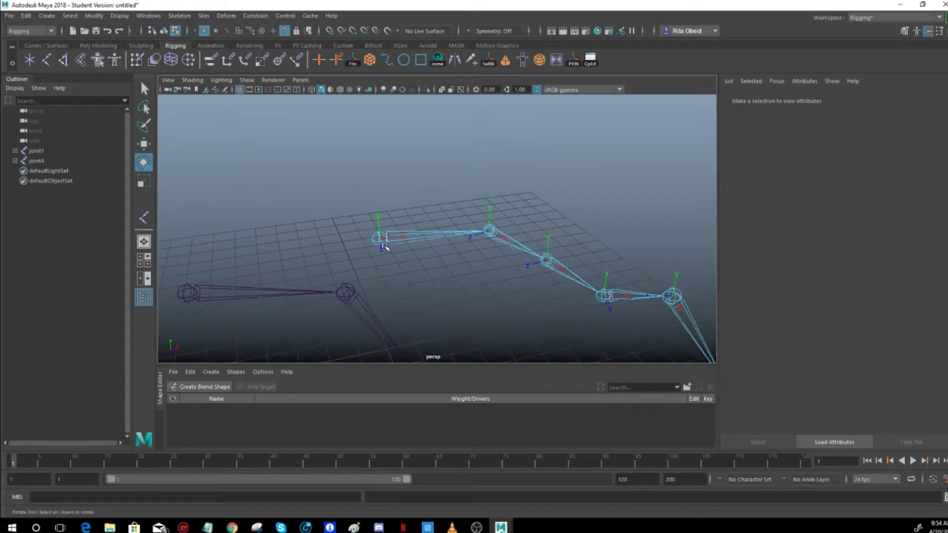
pyautogui.press('F8')
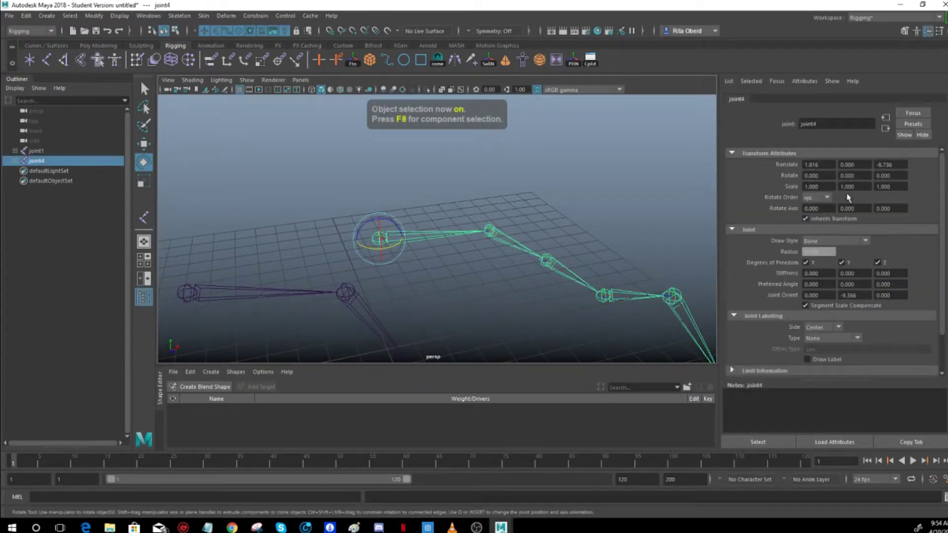
# - Check the Translate, Rotate and Joint Orient values of the intermediate joints along the six-joint chain
pyautogui.click(516, 240)
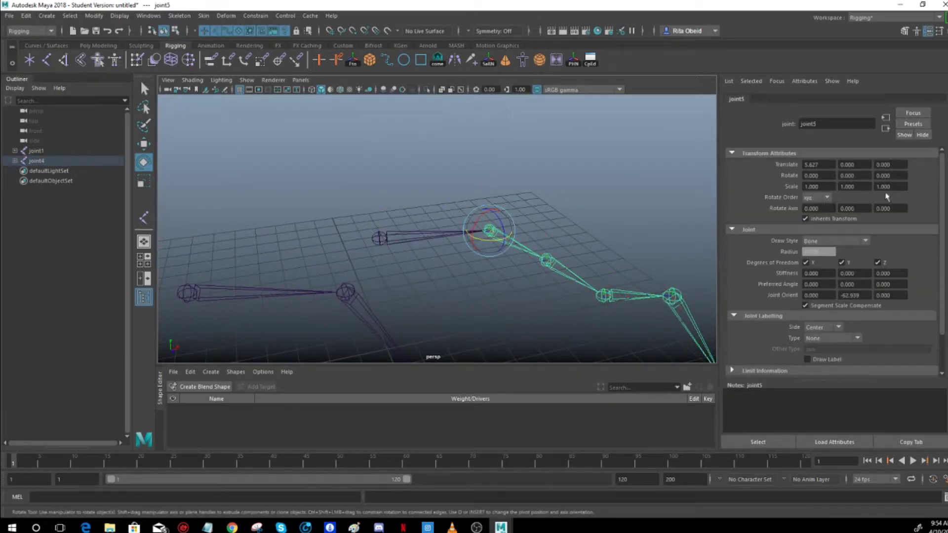
pyautogui.click(558, 267)
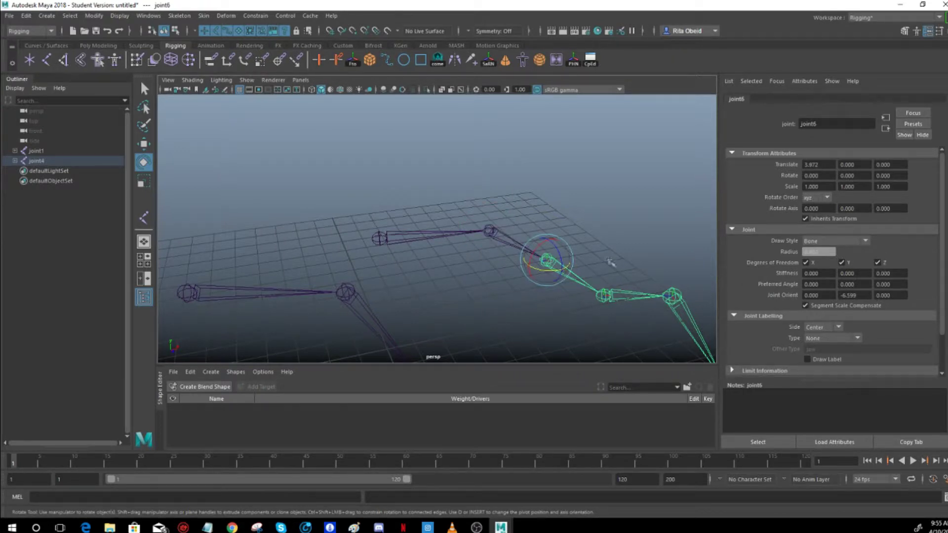
pyautogui.keyDown('alt'); pyautogui.moveTo(611, 262); pyautogui.dragTo(596, 238, button='middle'); pyautogui.keyUp('alt')
pyautogui.click(588, 268)
pyautogui.keyDown('alt'); pyautogui.moveTo(647, 276); pyautogui.dragTo(592, 251, button='middle'); pyautogui.keyUp('alt')
pyautogui.click(590, 242)
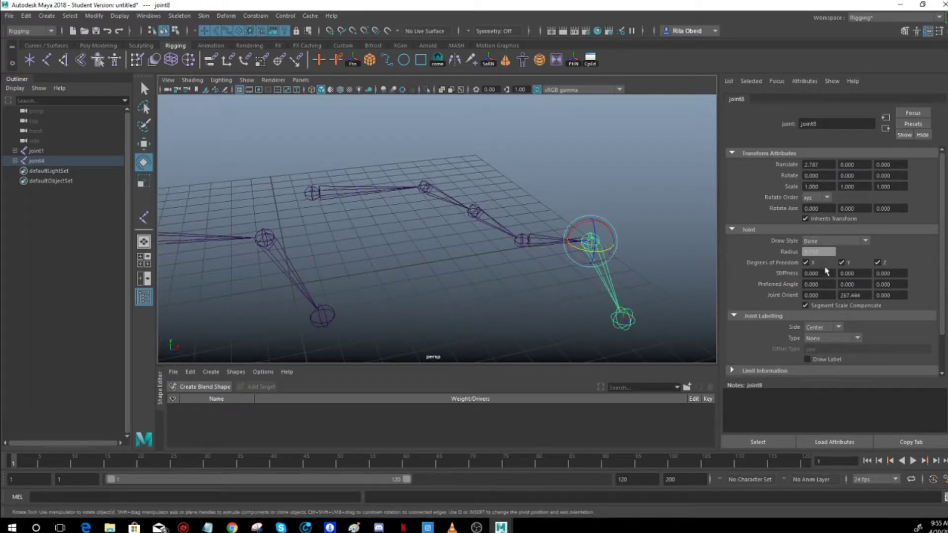
# - Set the Joint Orient Y of the six-joint chain's end joint to 0 and clear the selection
pyautogui.click(624, 318)
pyautogui.click(849, 295)
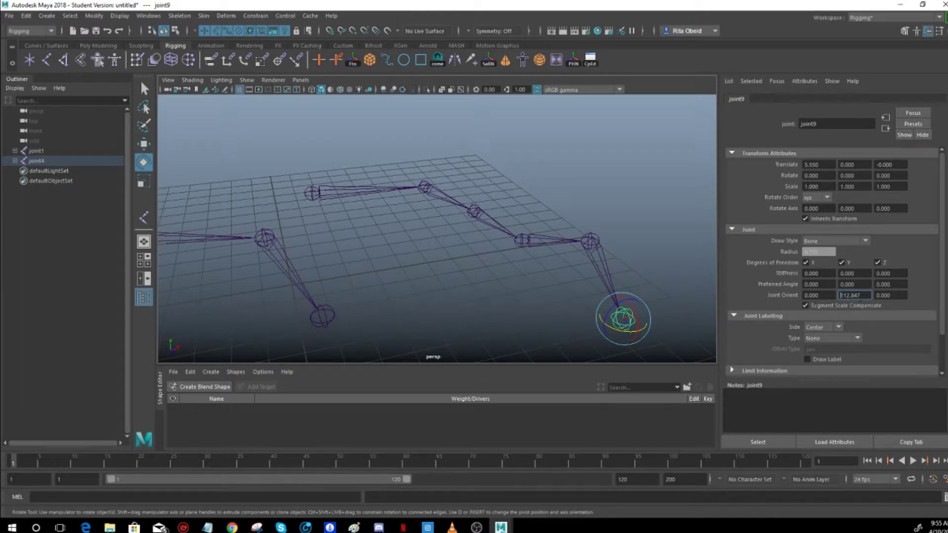
pyautogui.hotkey('ctrl', 'a')
pyautogui.write('0')
pyautogui.press('Return')
pyautogui.click(662, 277)
# - Recheck the Joint Orient values of the six-joint chain's other joints back up to its root, and clear the selection
pyautogui.keyDown('alt'); pyautogui.moveTo(662, 277); pyautogui.dragTo(520, 298); pyautogui.keyUp('alt')
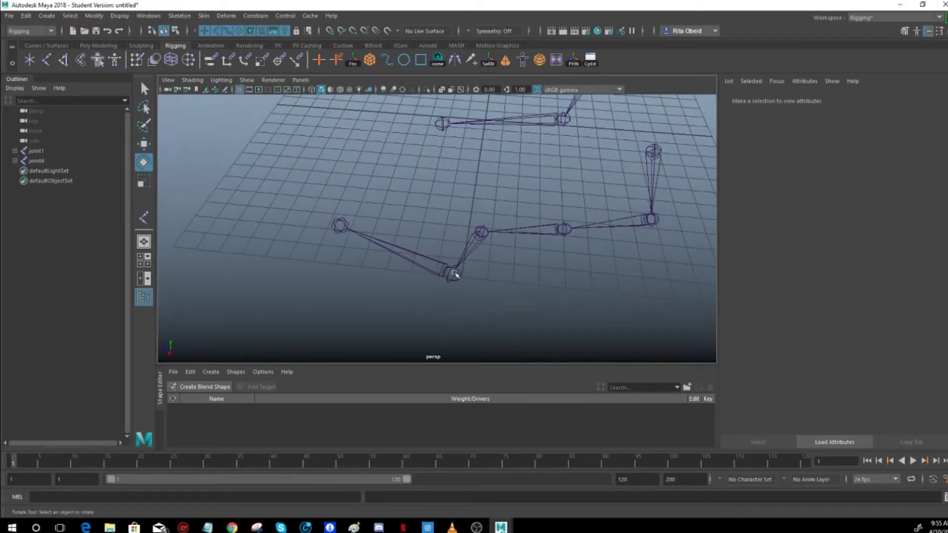
pyautogui.click(452, 273)
pyautogui.click(482, 232)
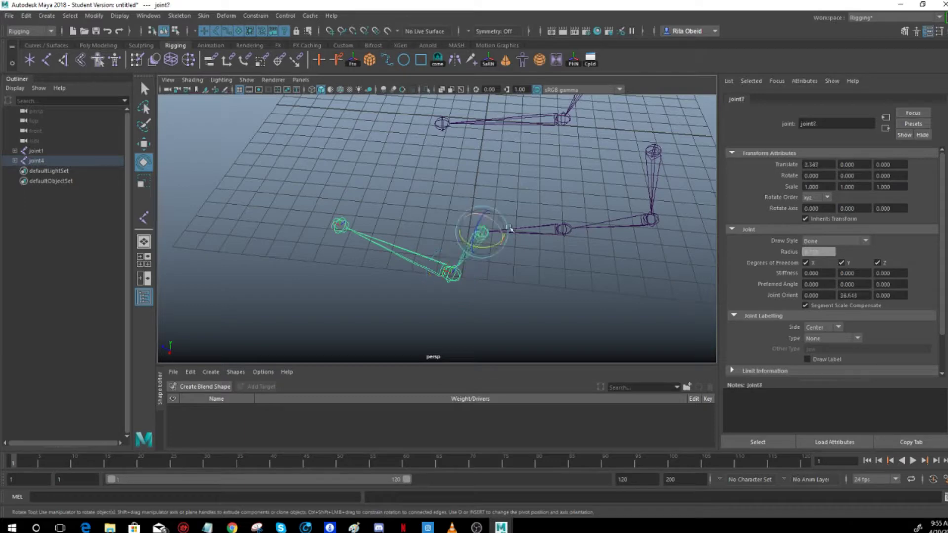
pyautogui.click(567, 230)
pyautogui.click(652, 222)
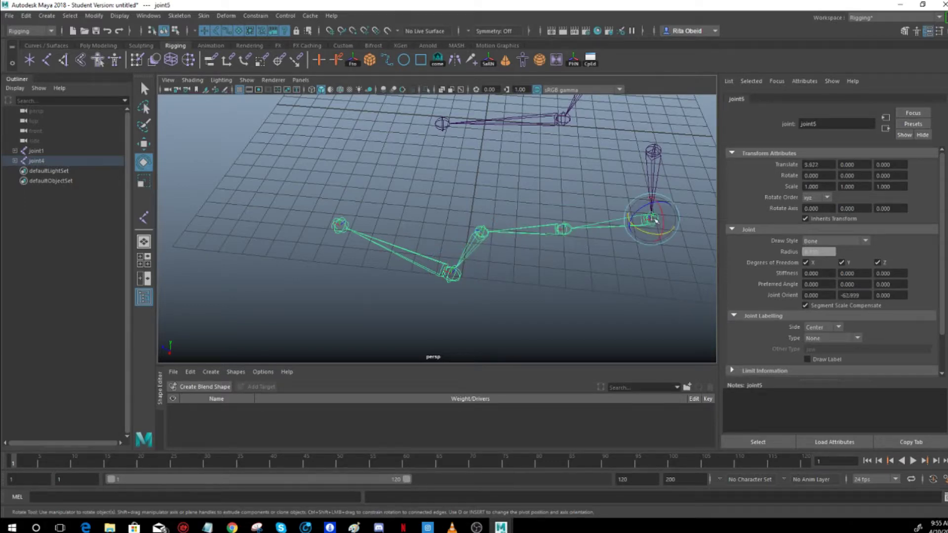
pyautogui.click(656, 151)
pyautogui.keyDown('alt'); pyautogui.moveTo(538, 282); pyautogui.dragTo(461, 311); pyautogui.keyUp('alt')
pyautogui.click(424, 270)
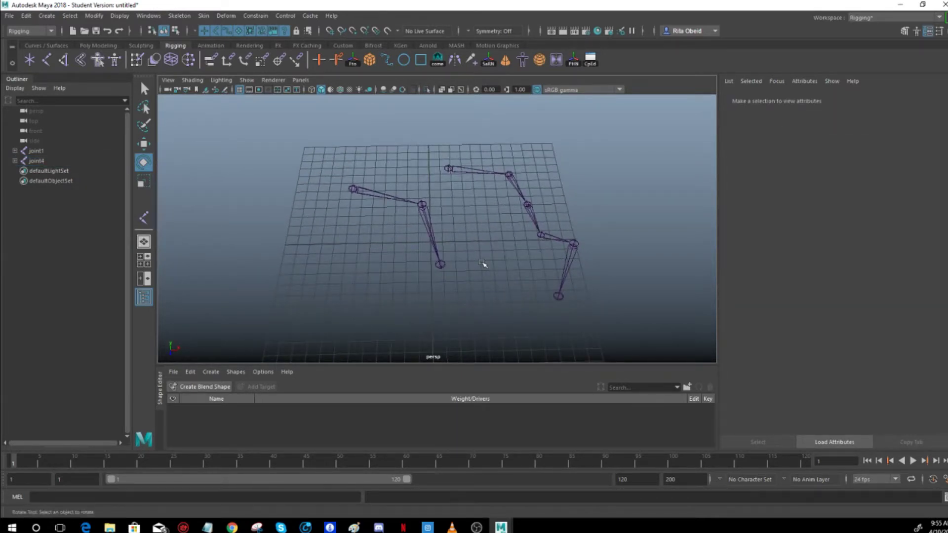
# - Select every joint of the six-joint chain from root to end and show their axes with the cometJointOrient script
pyautogui.click(450, 167)
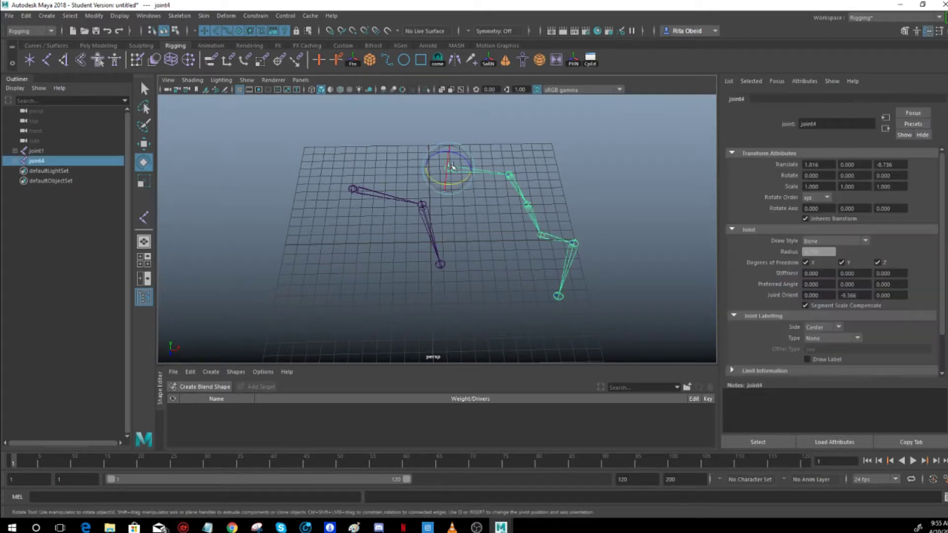
pyautogui.press('q')
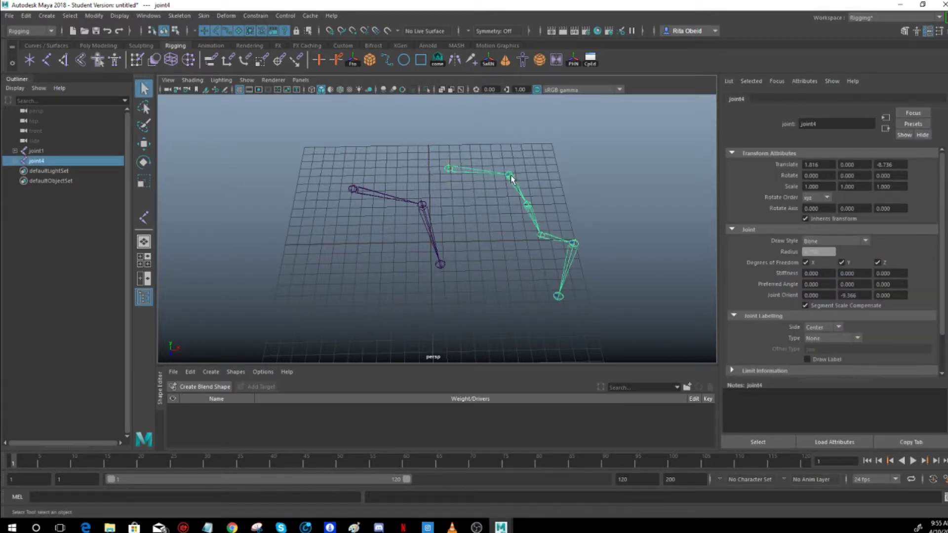
pyautogui.press('Down')
pyautogui.press('Down')
pyautogui.press('Down')
pyautogui.press('Down')
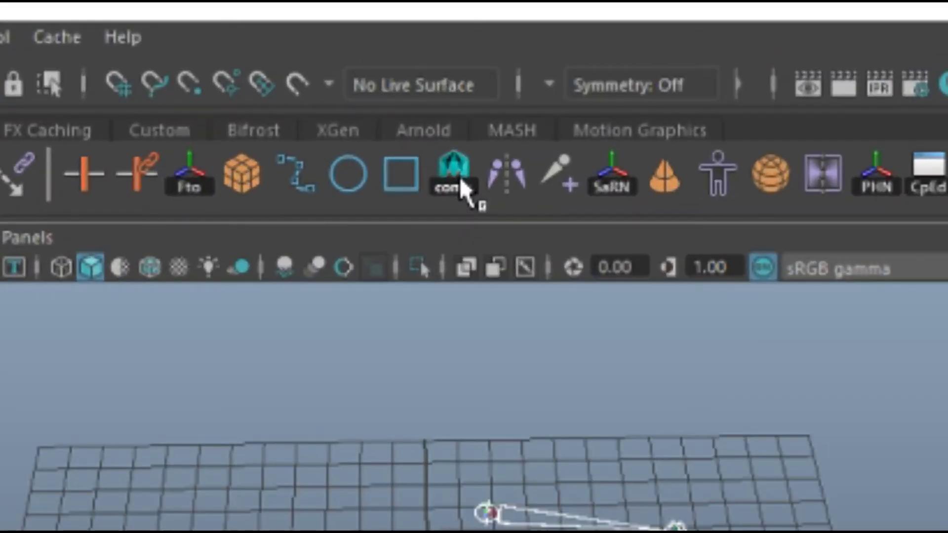
pyautogui.click(458, 168)
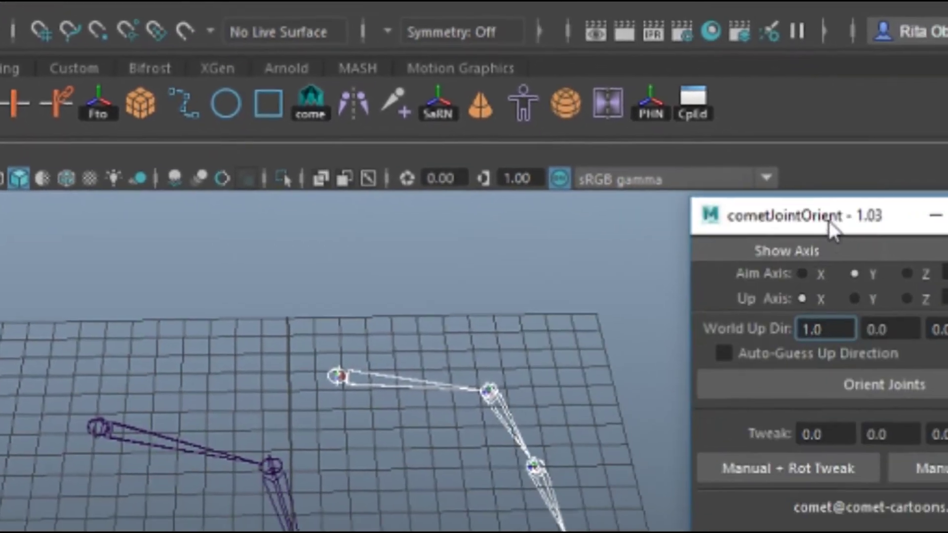
pyautogui.click(699, 302)
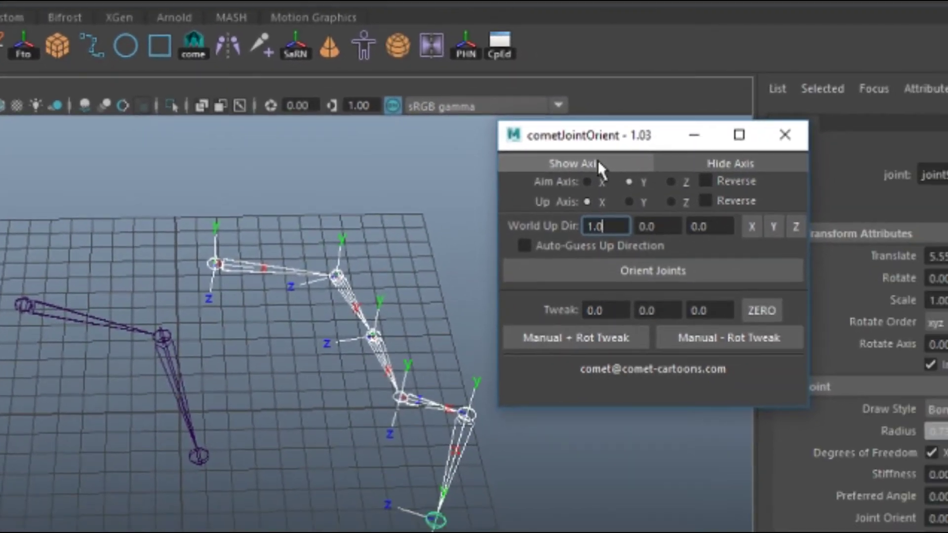
# - Orient the selected joints with Aim Axis X and Up Axis Y
pyautogui.click(586, 181)
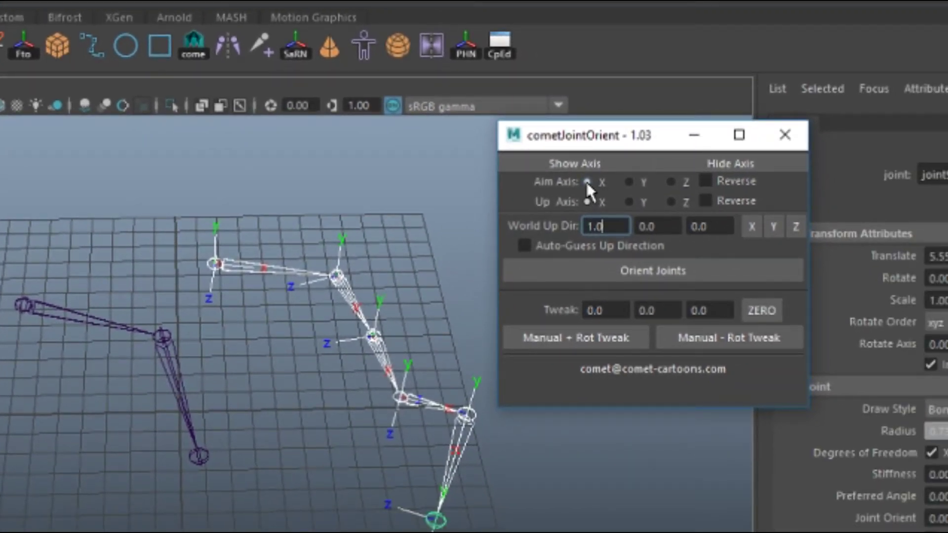
pyautogui.click(630, 202)
pyautogui.click(589, 262)
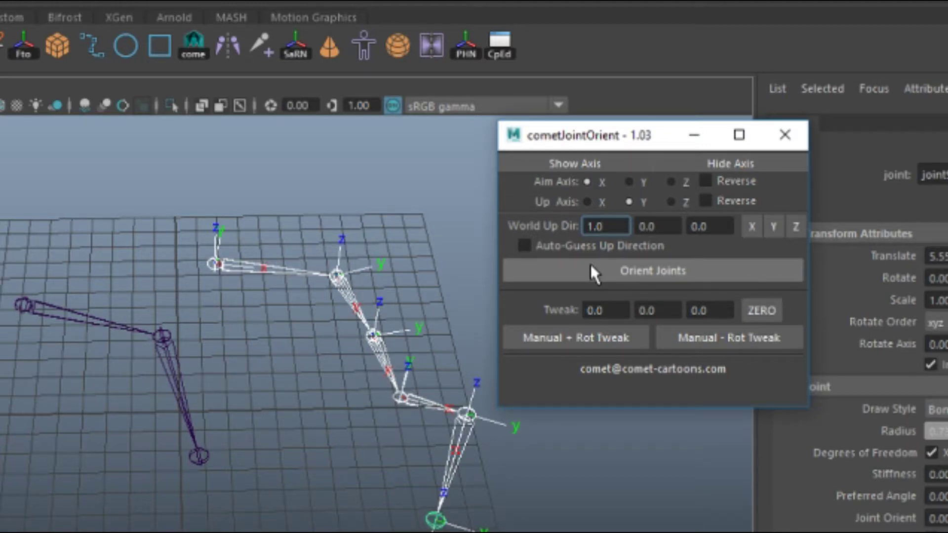
# - Try orienting the selected joints with Aim Axis Y and Up Axis X
pyautogui.click(586, 202)
pyautogui.click(628, 181)
pyautogui.click(629, 266)
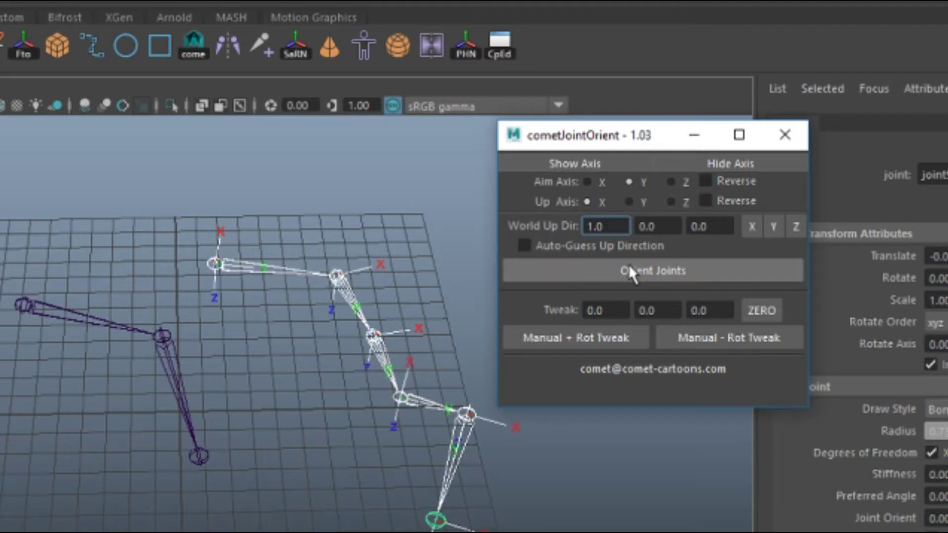
# - Try orienting the selected joints with Aim Axis Z and Up Axis Y
pyautogui.click(672, 181)
pyautogui.click(672, 202)
pyautogui.click(629, 202)
pyautogui.click(662, 274)
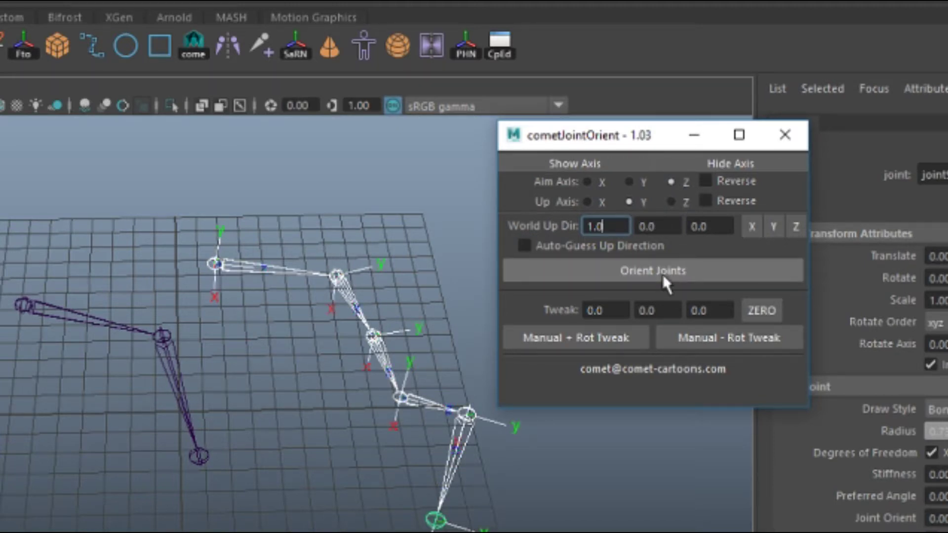
# - Reorient the chain with Aim Axis X, keeping Up Axis Y, inspect the axes and close the cometJointOrient window
pyautogui.click(587, 182)
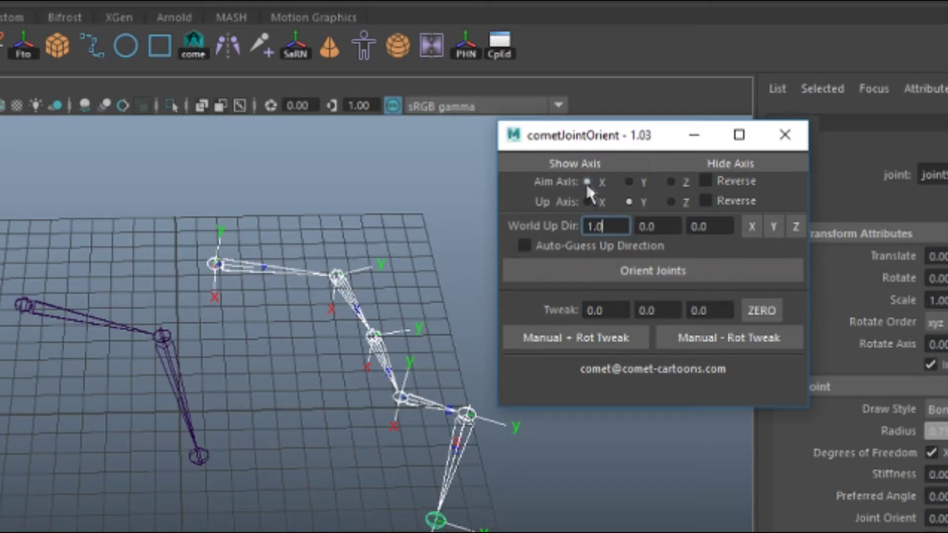
pyautogui.click(641, 269)
pyautogui.keyDown('alt'); pyautogui.moveTo(605, 461); pyautogui.dragTo(87, 389); pyautogui.keyUp('alt')
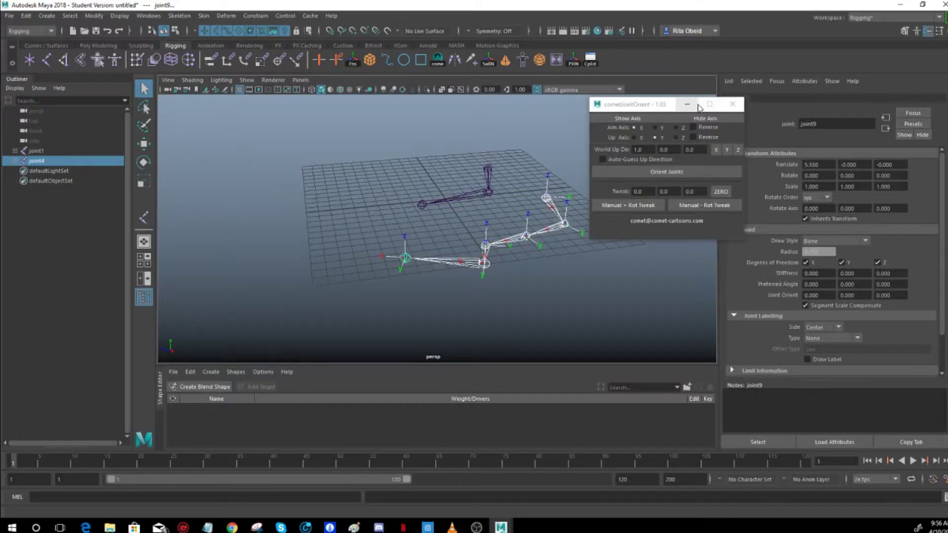
pyautogui.click(701, 134)
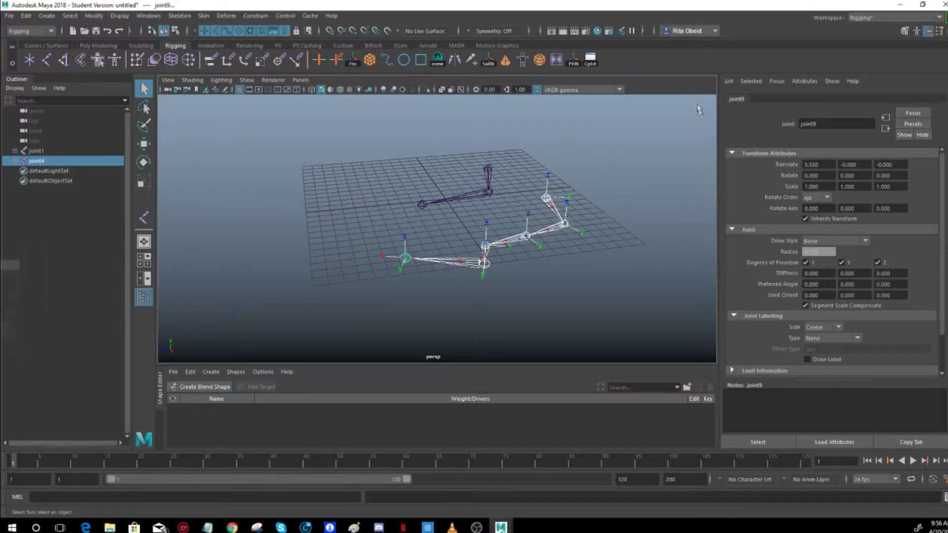
# - Test-rotate all joints of the six-joint chain together about their local Y, Z and X axes, undoing the test rotations
pyautogui.press('e')
pyautogui.keyDown('alt'); pyautogui.moveTo(594, 226); pyautogui.dragTo(459, 232); pyautogui.keyUp('alt')
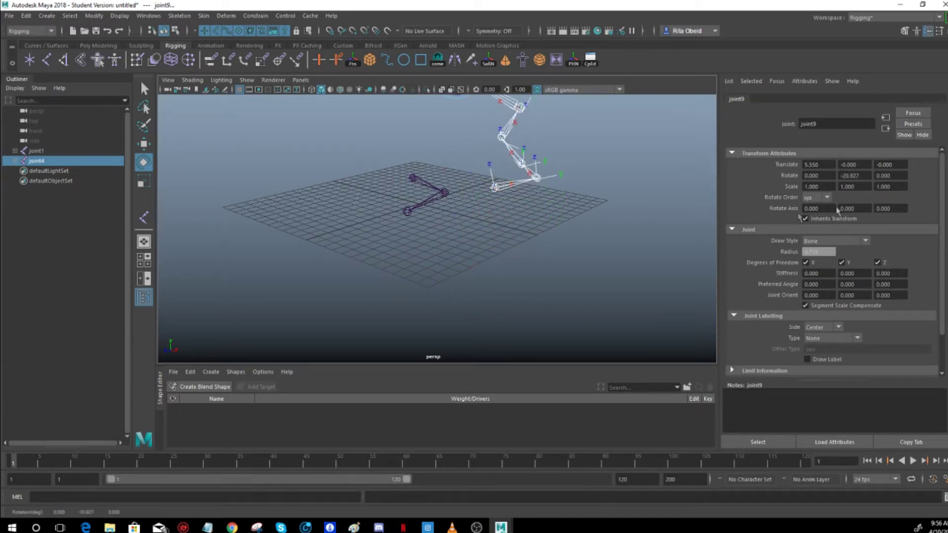
pyautogui.hotkey('ctrl', 'z')
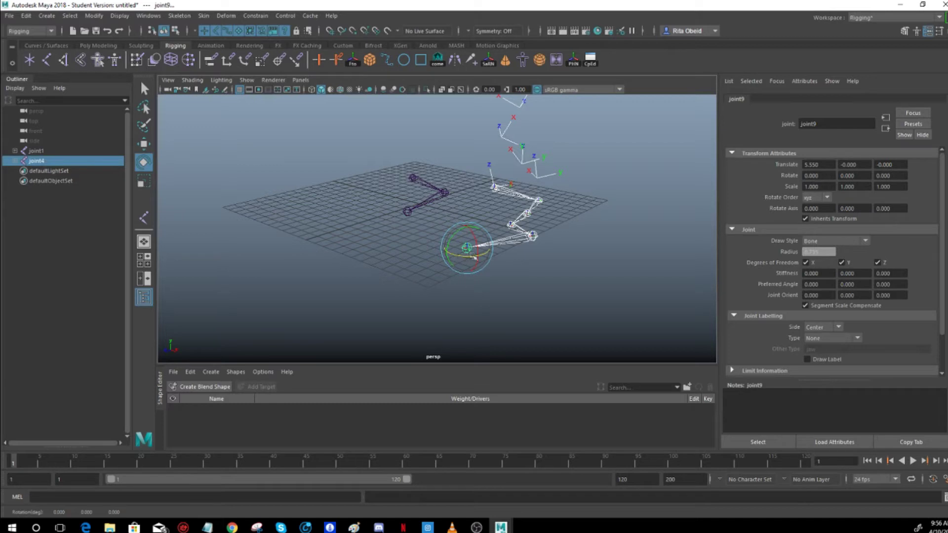
pyautogui.moveTo(464, 255); pyautogui.dragTo(514, 264)
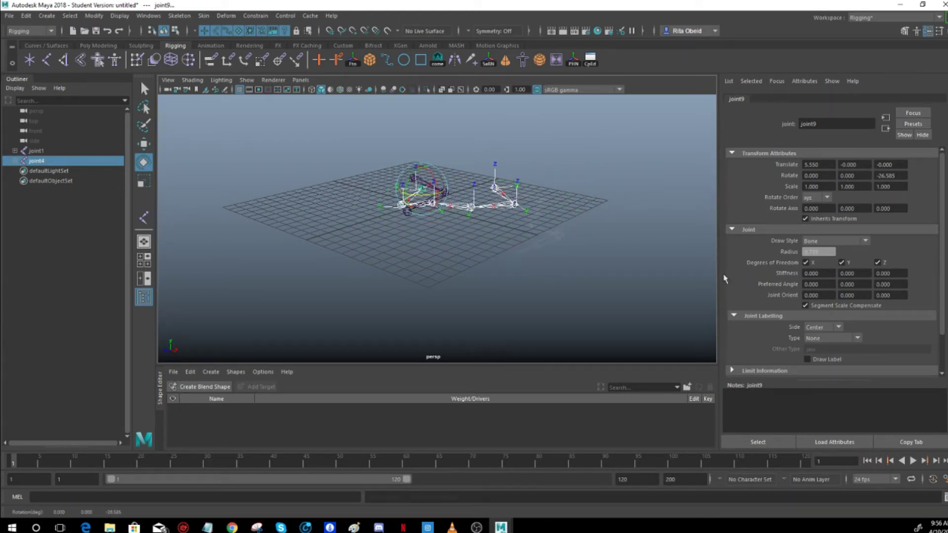
pyautogui.moveTo(531, 249); pyautogui.dragTo(550, 265)
pyautogui.hotkey('ctrl', 'z')
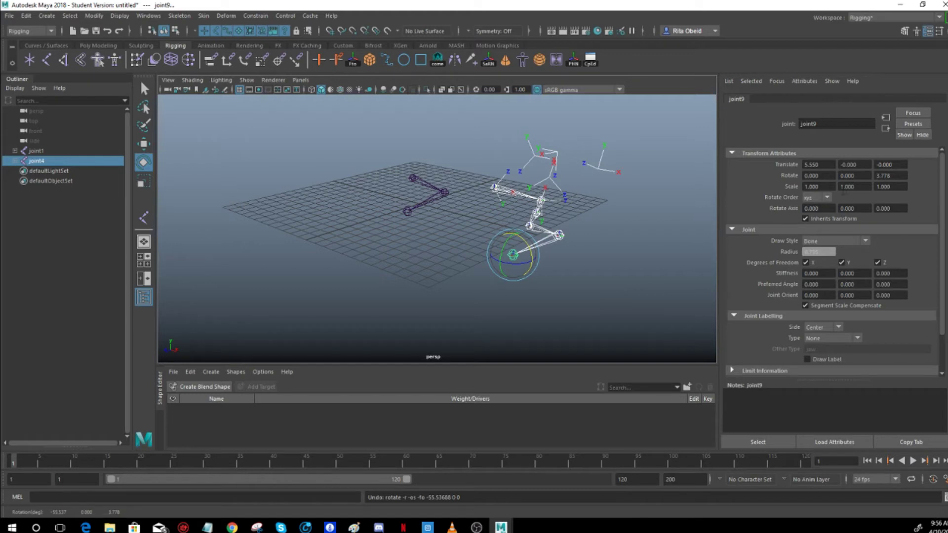
# - Reset the end joint's Rotate Z to 0 and clear the selection
pyautogui.click(889, 176)
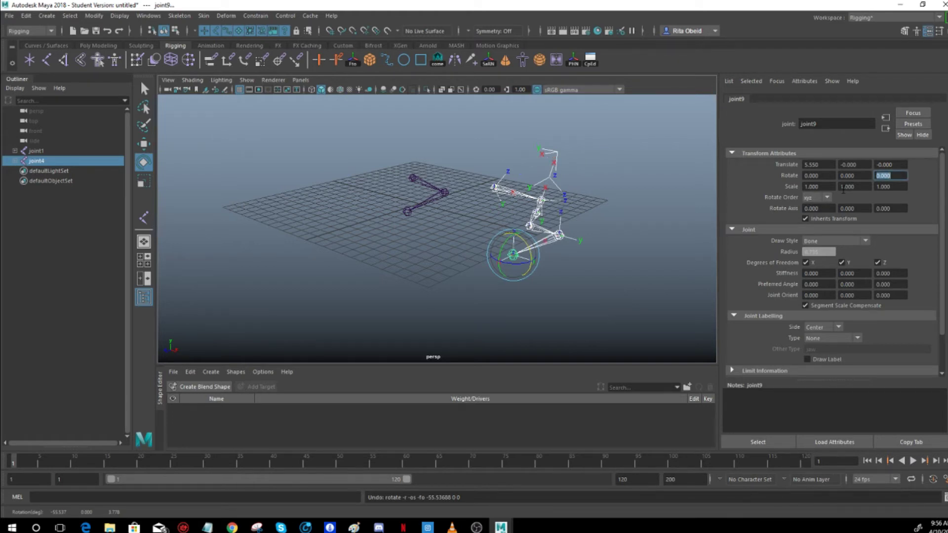
pyautogui.click(627, 227)
pyautogui.keyDown('alt'); pyautogui.moveTo(506, 260); pyautogui.dragTo(469, 295); pyautogui.keyUp('alt')
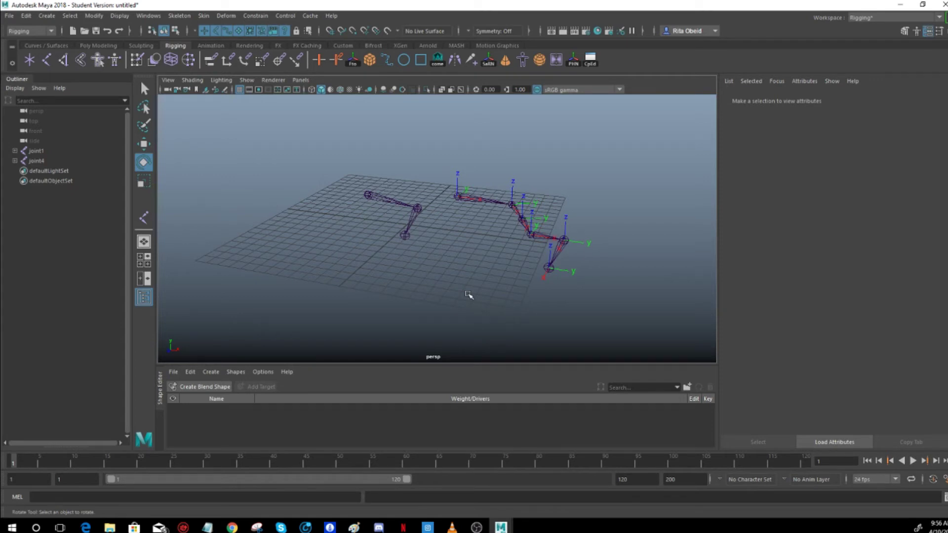